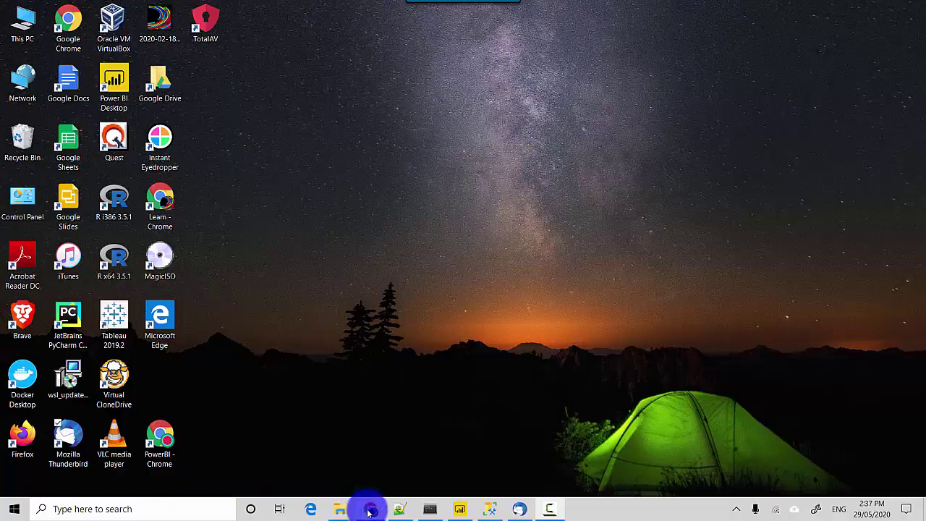
Switch to Power BI in Chrome and open the settings of the Experiment workspace's dataset "Refresh Report Data with Power BI Gateway".
left_click(371, 511)
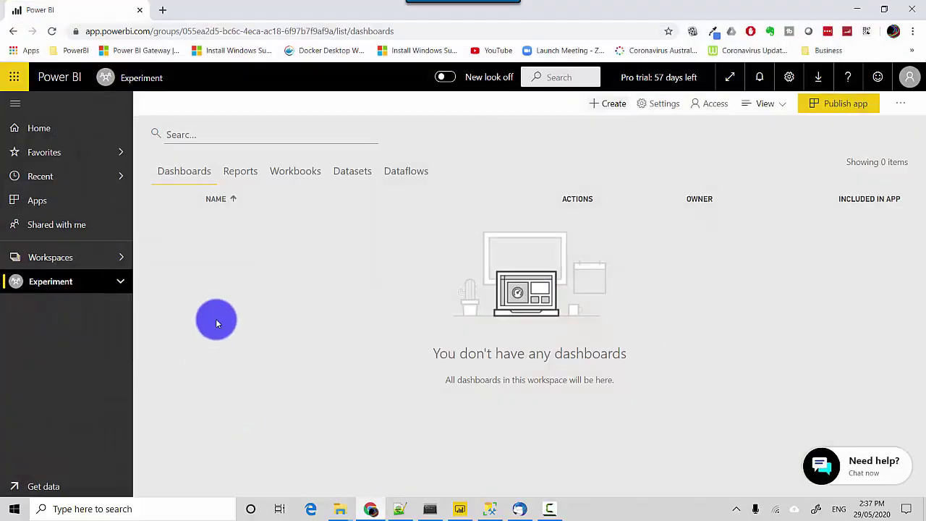
left_click(44, 287)
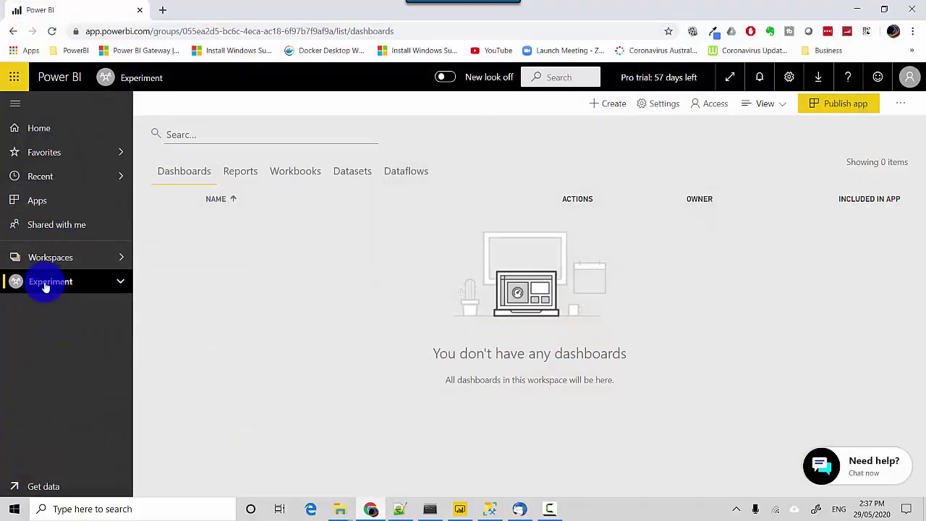
left_click(242, 169)
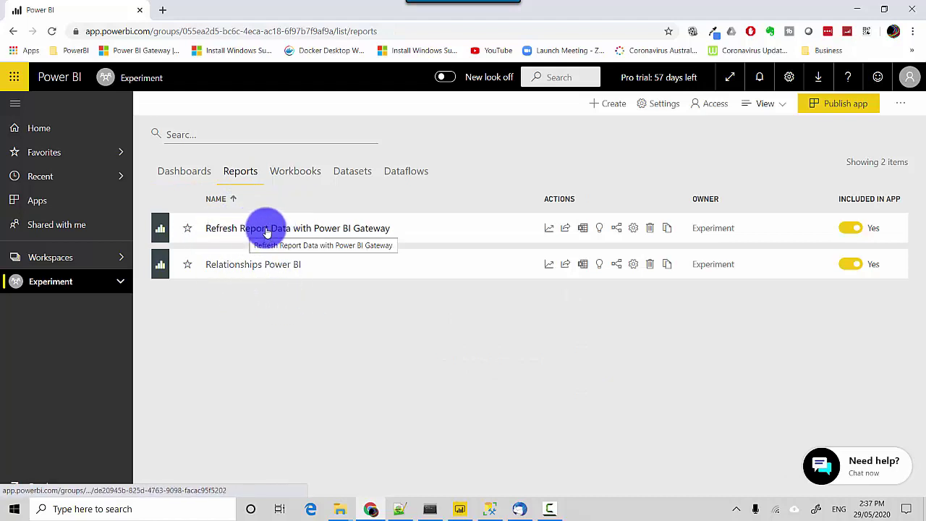
left_click(357, 178)
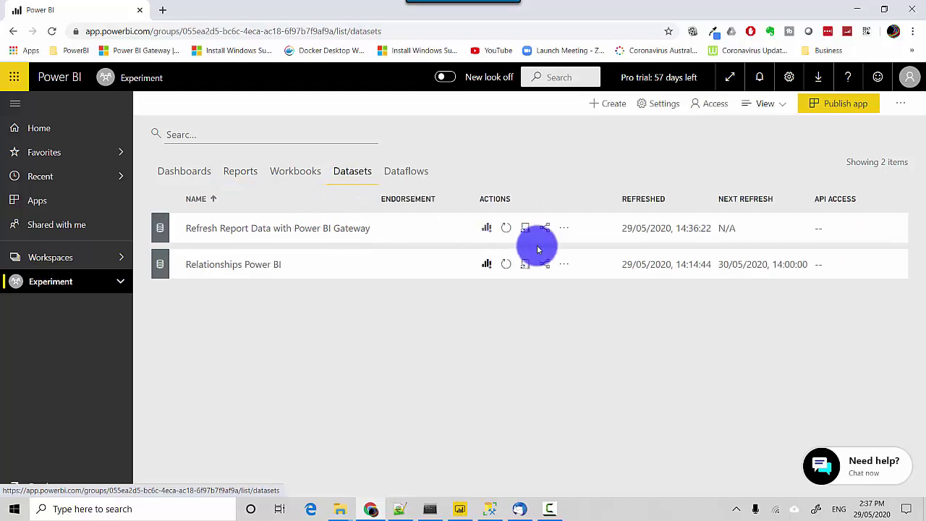
left_click(565, 230)
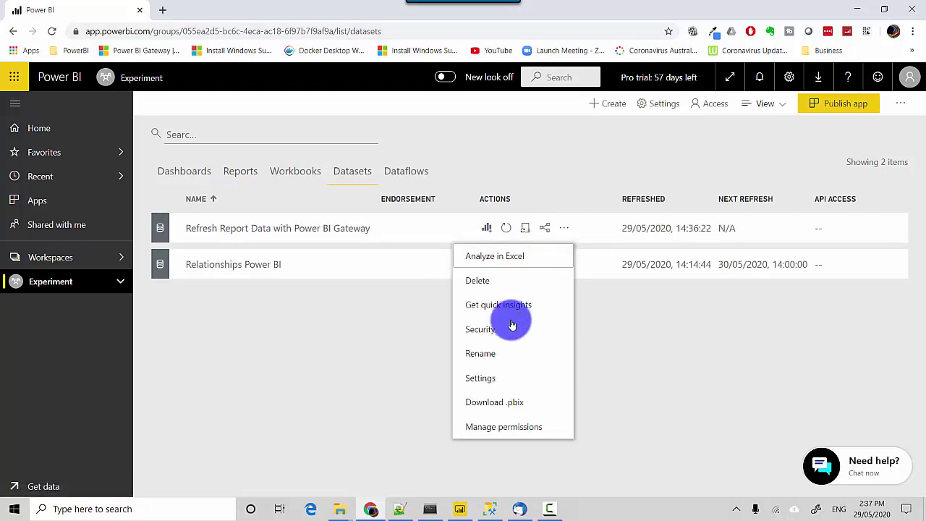
left_click(470, 381)
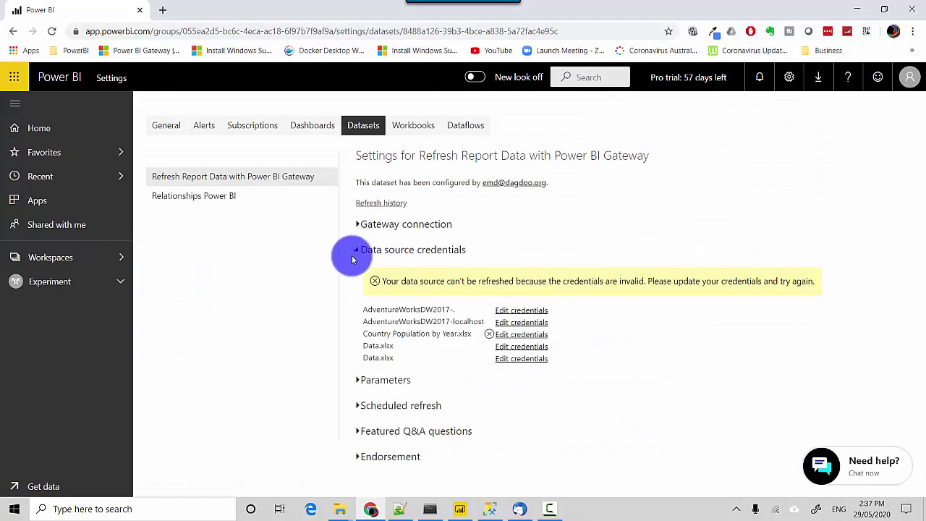
Expand the dataset's Gateway connection and Scheduled refresh settings to review the gateway and refresh options.
left_click(356, 226)
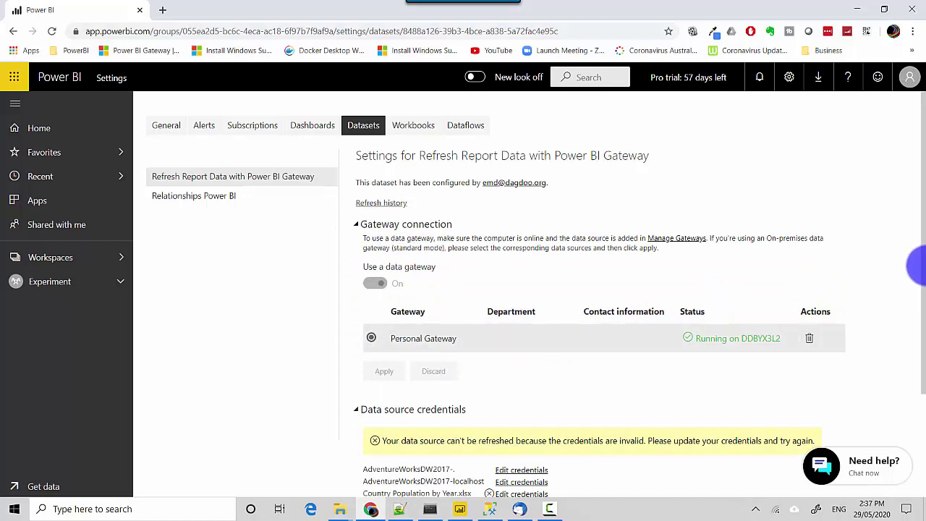
scroll(917, 340, "down", 1)
scroll(917, 340, "down", 1)
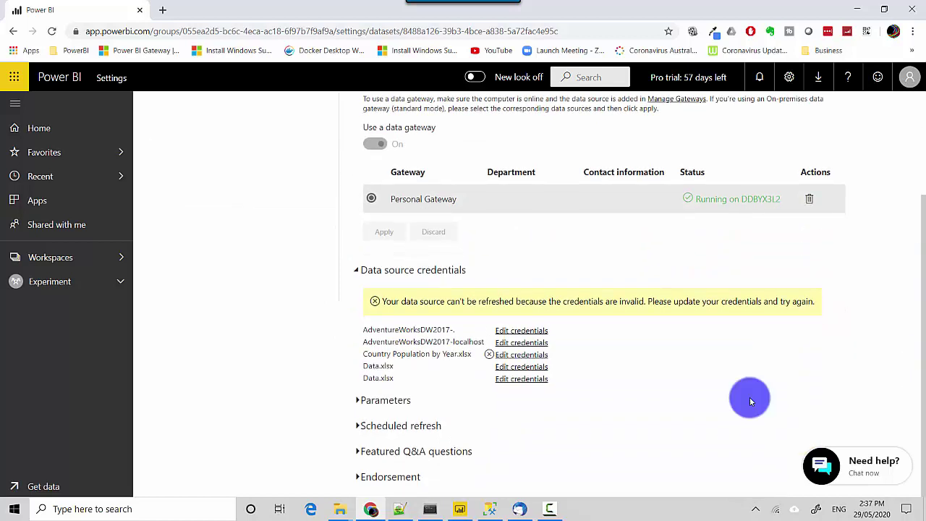
left_click(359, 427)
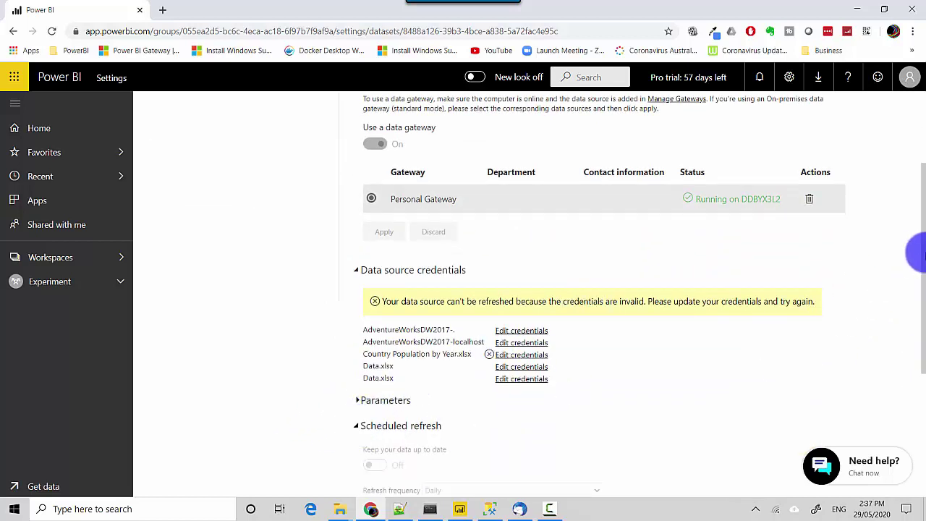
scroll(917, 304, "down", 1)
scroll(915, 303, "down", 1)
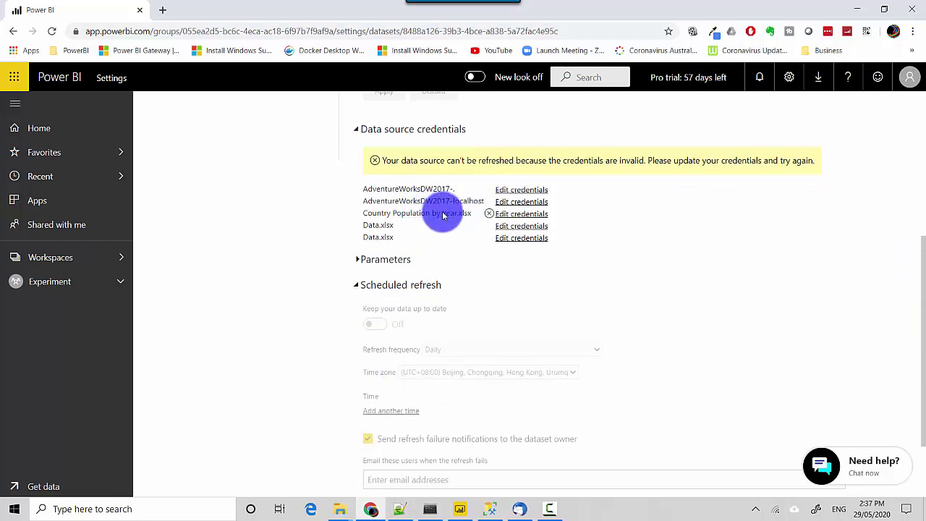
Renew the credentials for Country Population by Year.xlsx by signing in with the WindowsWithoutImpersonation authentication method, and dismiss the notification.
left_click(519, 217)
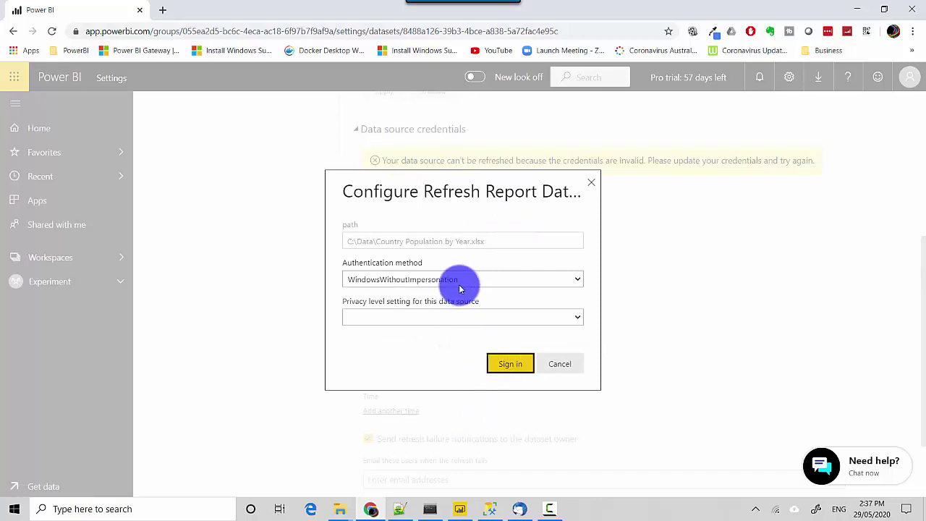
left_click(420, 284)
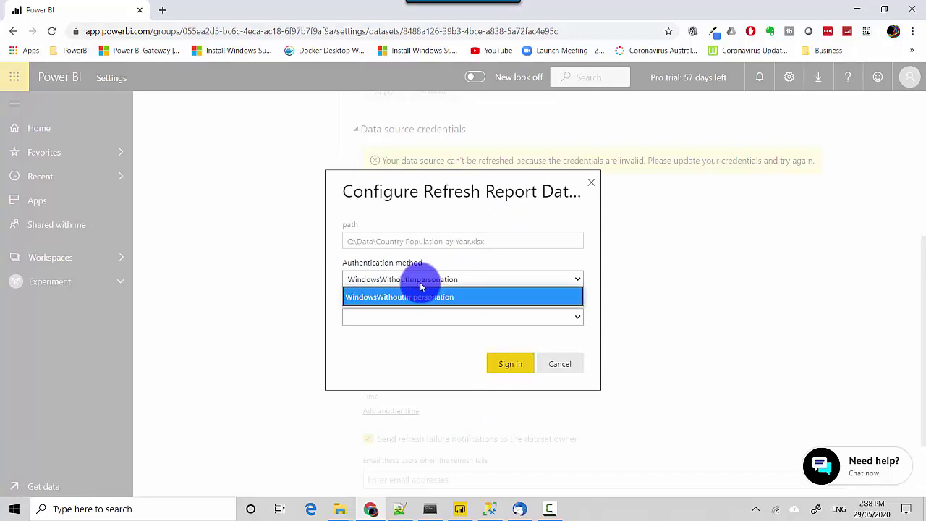
left_click(416, 298)
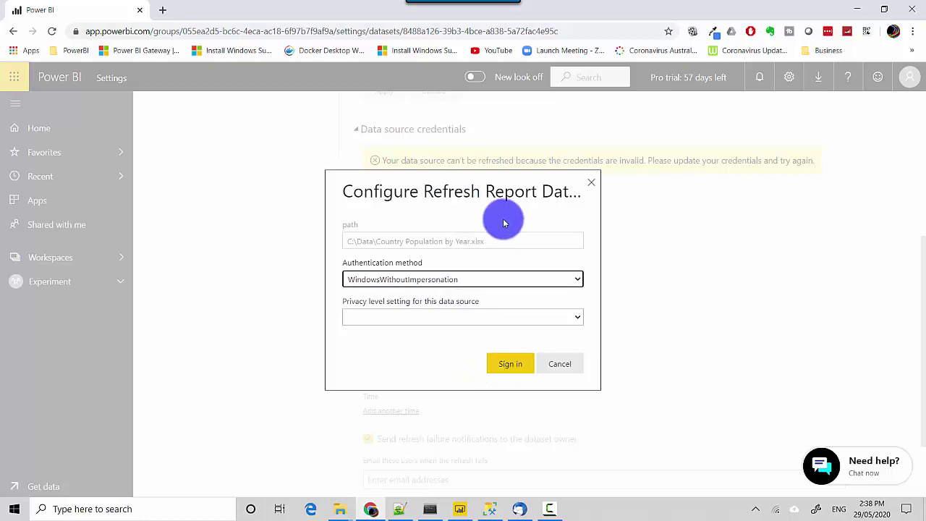
left_click(511, 362)
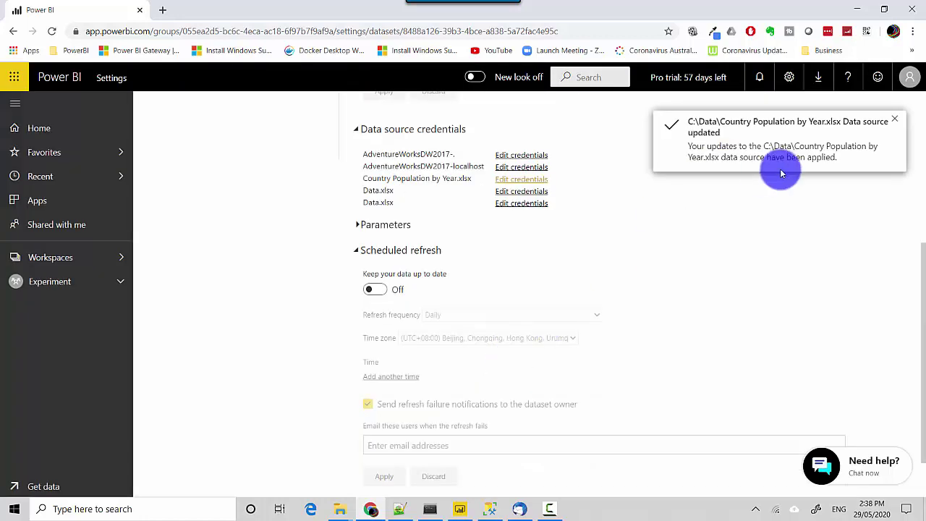
left_click(894, 125)
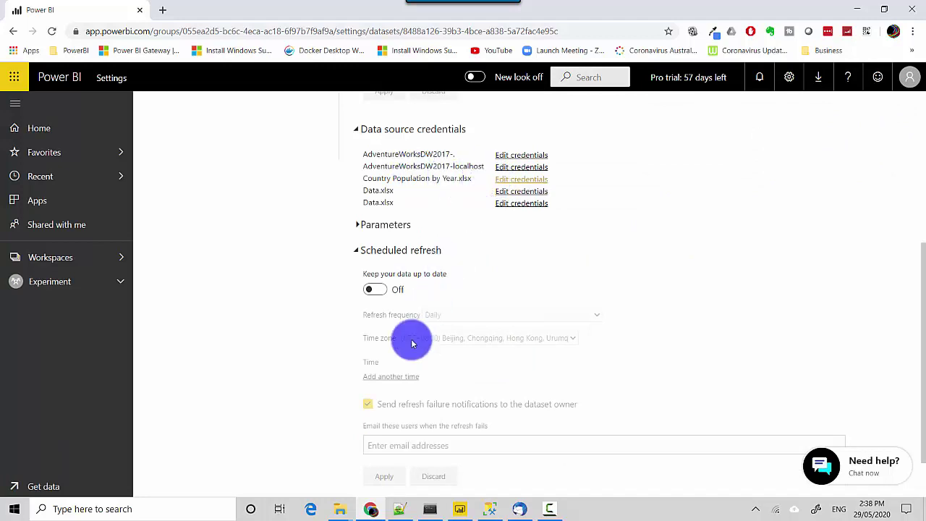
Turn on scheduled refresh for the dataset and set its time zone to (UTC+05:30) Chennai, Kolkata, Mumbai, New Delhi.
left_click(369, 290)
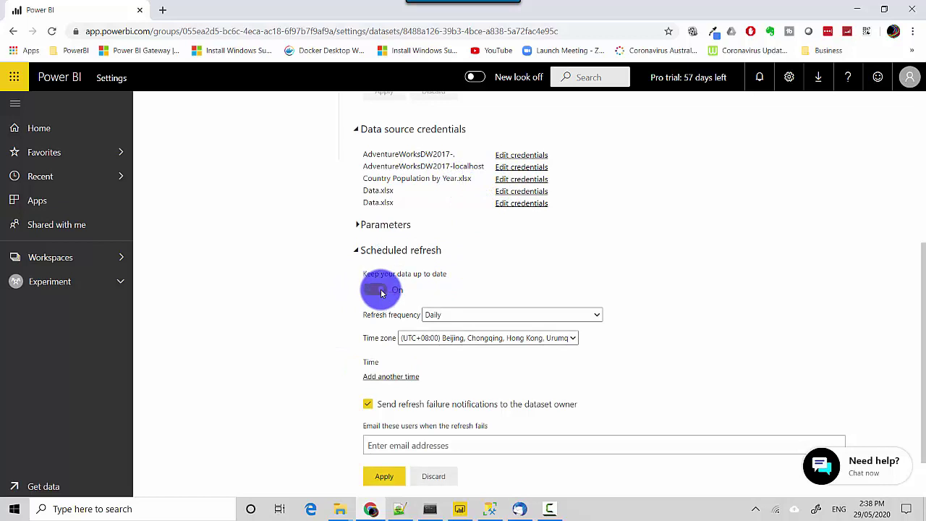
left_click(481, 340)
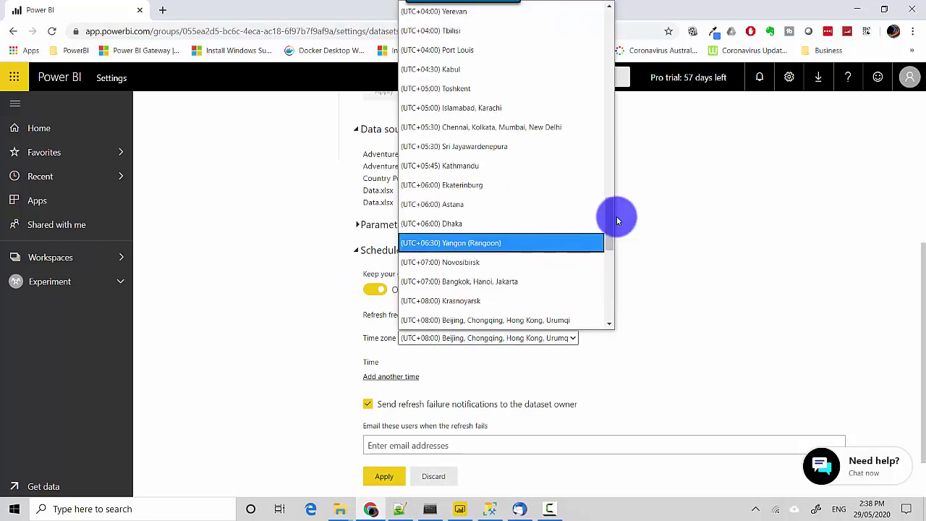
left_click_drag(610, 225, 610, 200)
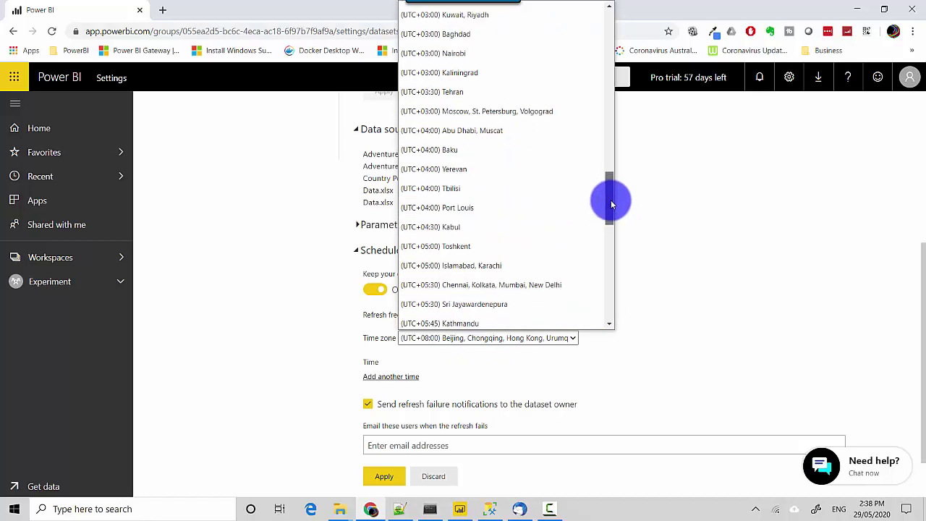
left_click(507, 283)
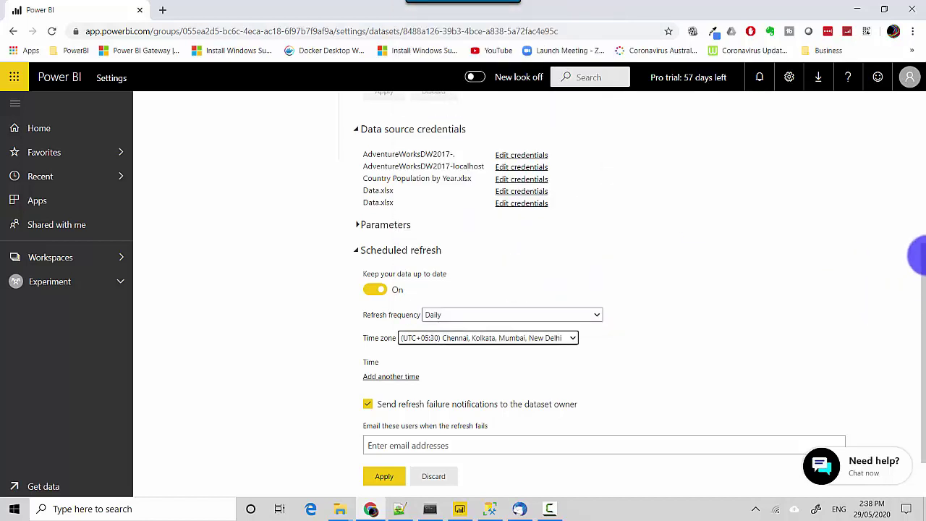
Add a 5:00 AM refresh time, apply the refresh schedule and collapse the Scheduled refresh settings.
scroll(915, 271, "down", 1)
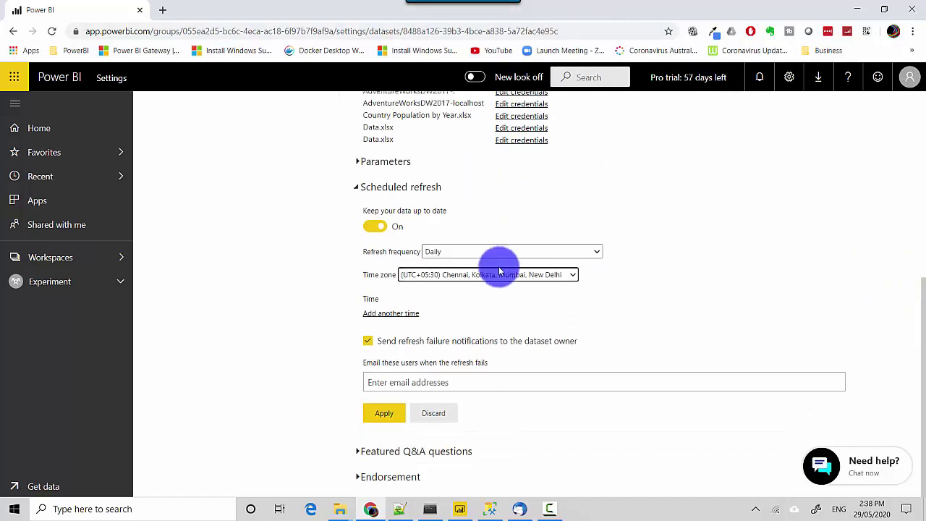
left_click(389, 313)
left_click(387, 317)
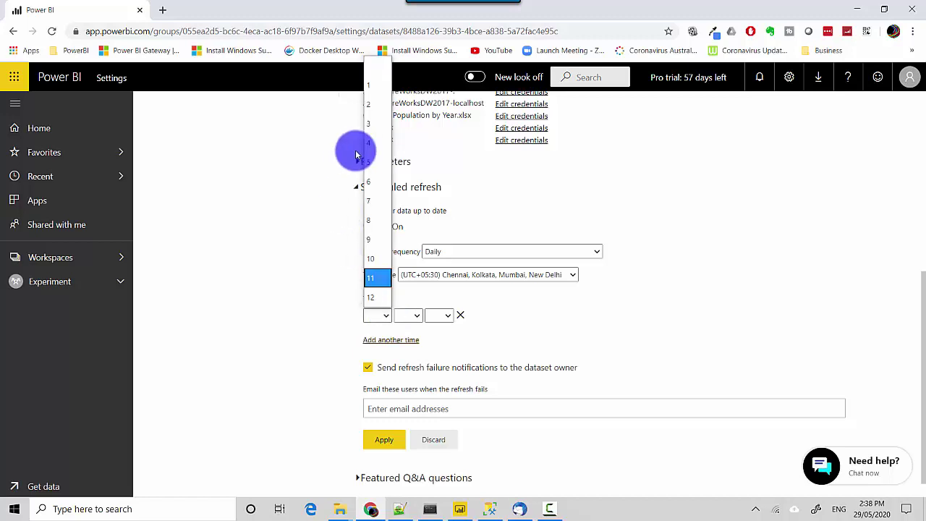
left_click(378, 166)
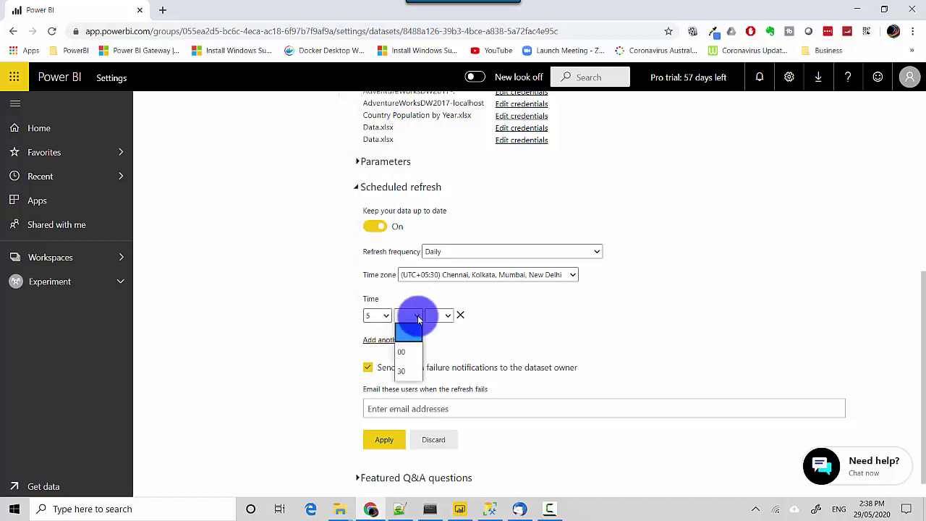
left_click(406, 350)
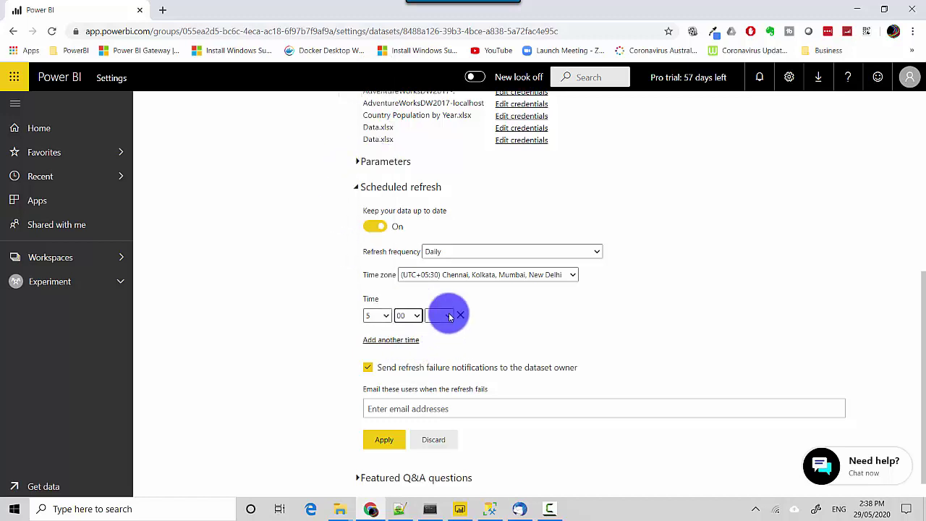
left_click(431, 351)
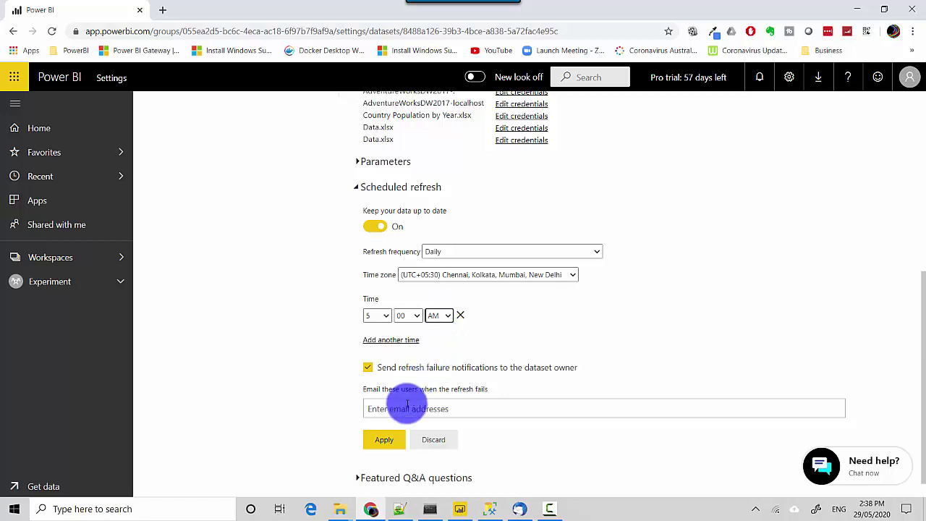
left_click(377, 439)
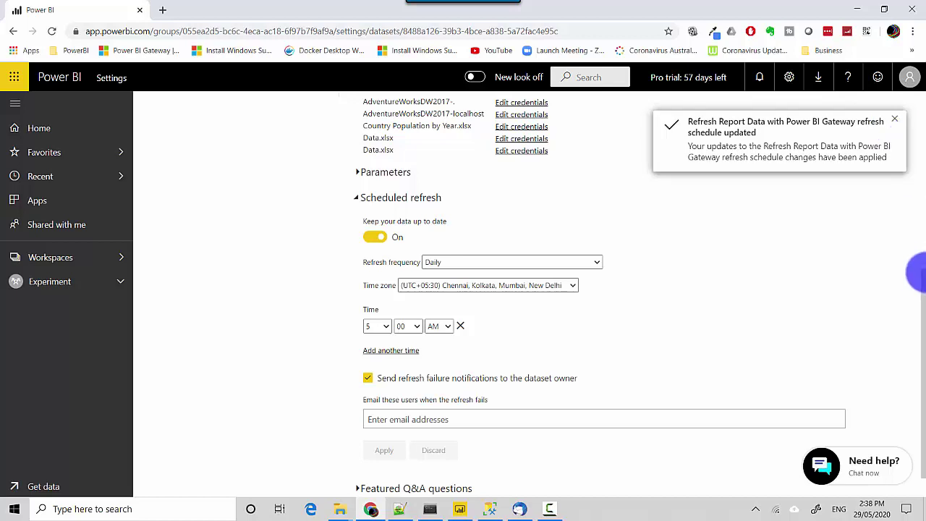
scroll(867, 234, "up", 2)
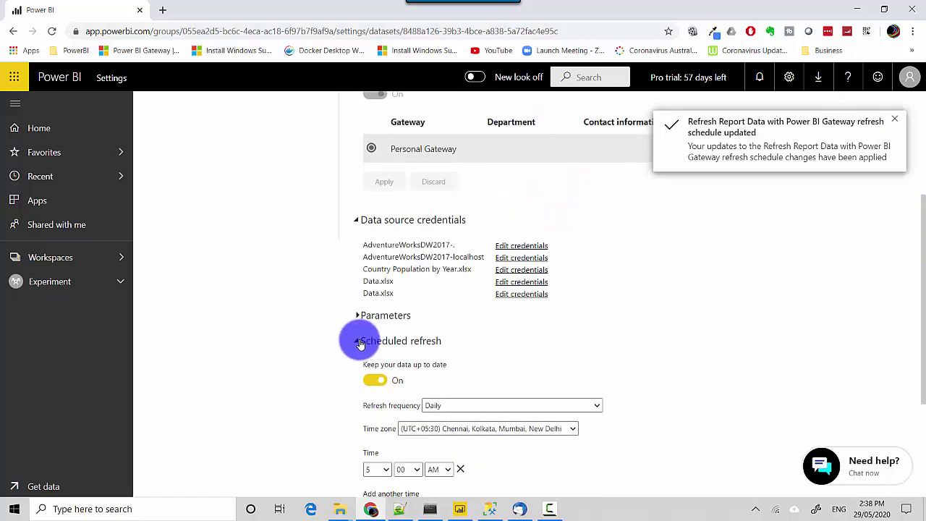
left_click(360, 342)
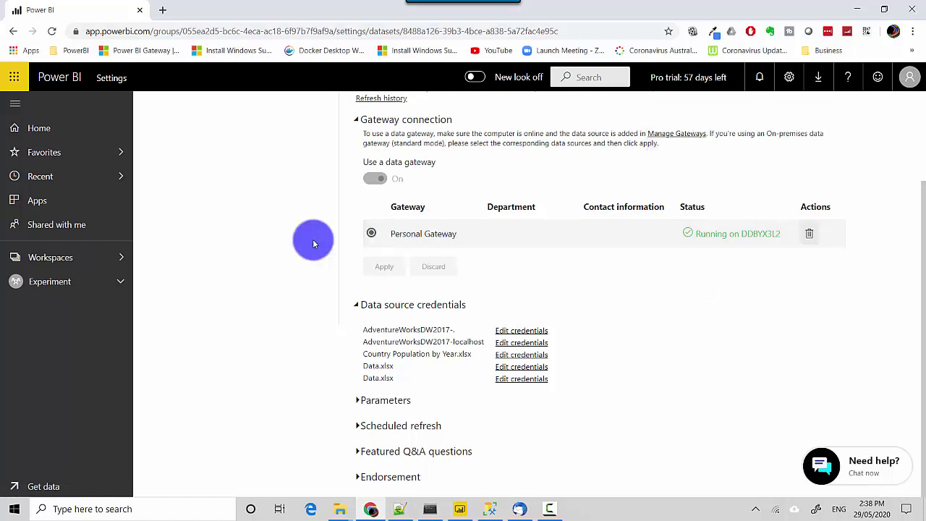
Return to the Experiment workspace and open the report "Refresh Report Data with Power BI Gateway".
left_click(62, 257)
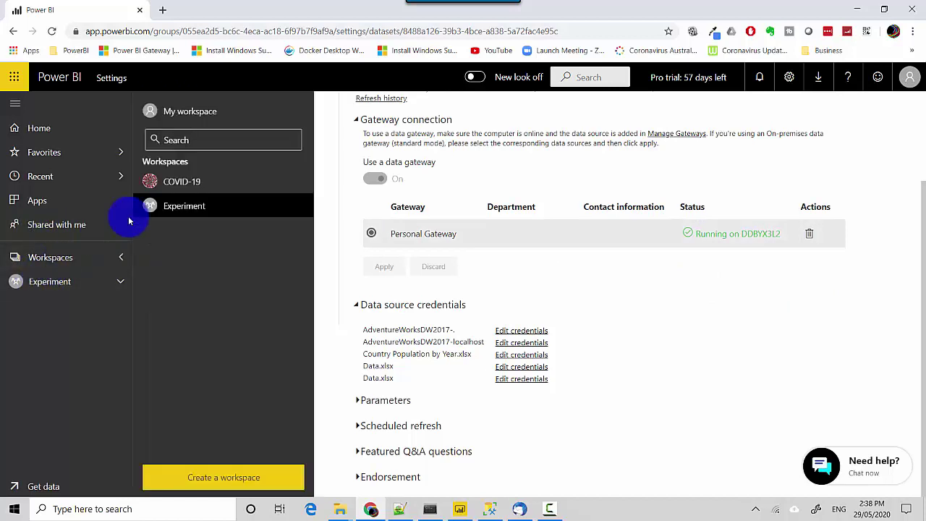
left_click(49, 290)
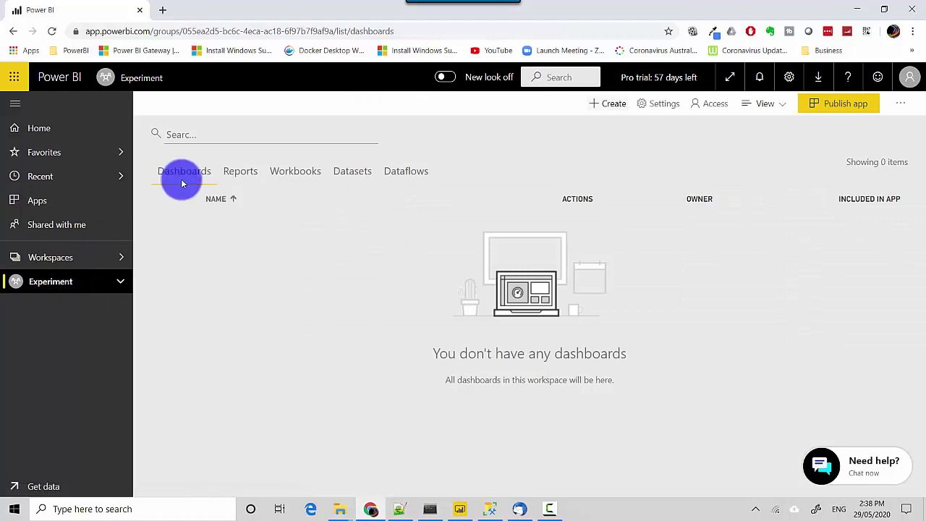
left_click(244, 171)
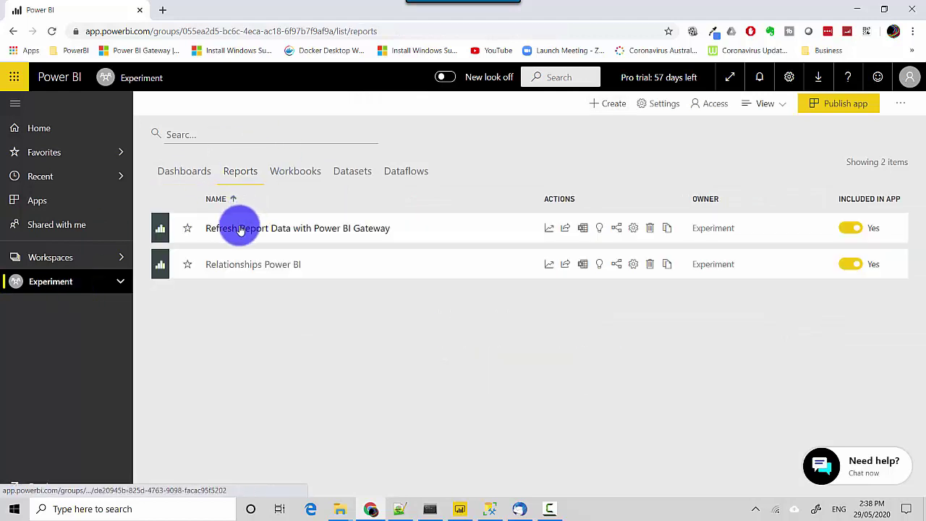
left_click(240, 228)
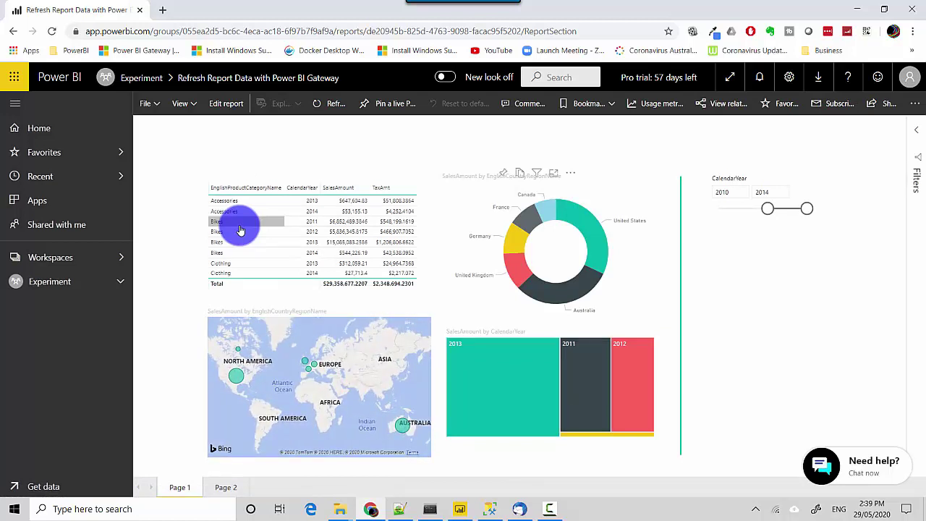
Switch the report to editing mode and add a new blank page after Page 2.
left_click(154, 105)
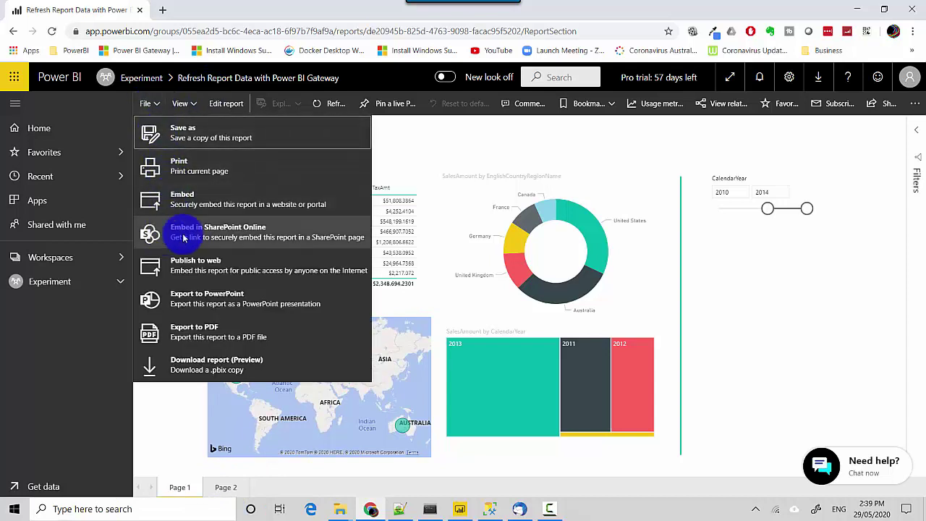
left_click(219, 107)
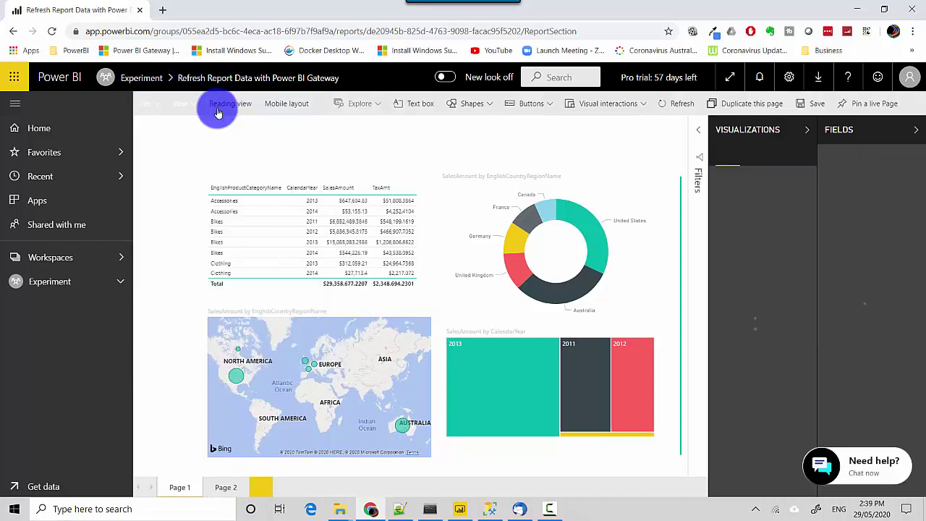
left_click(262, 487)
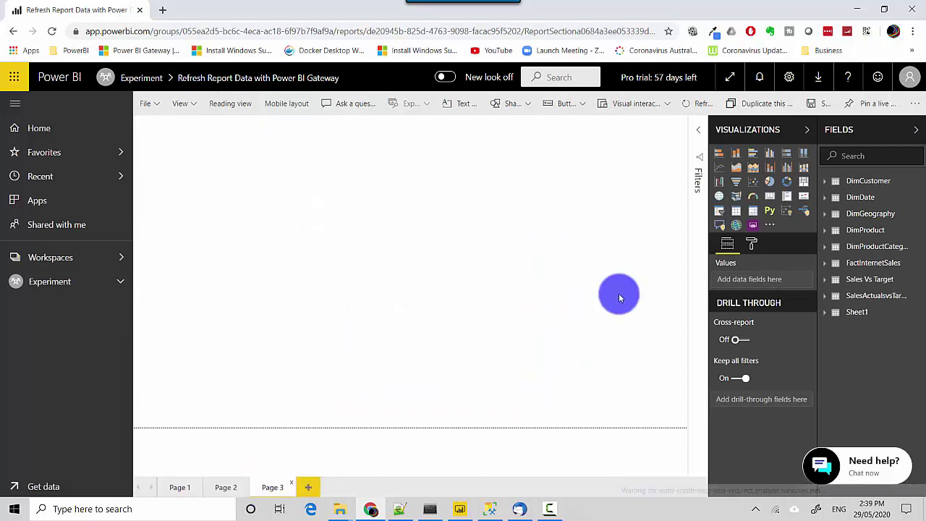
Add a table visual to Page 3 listing the English product category name field from the DimProductCategory table.
left_click(828, 232)
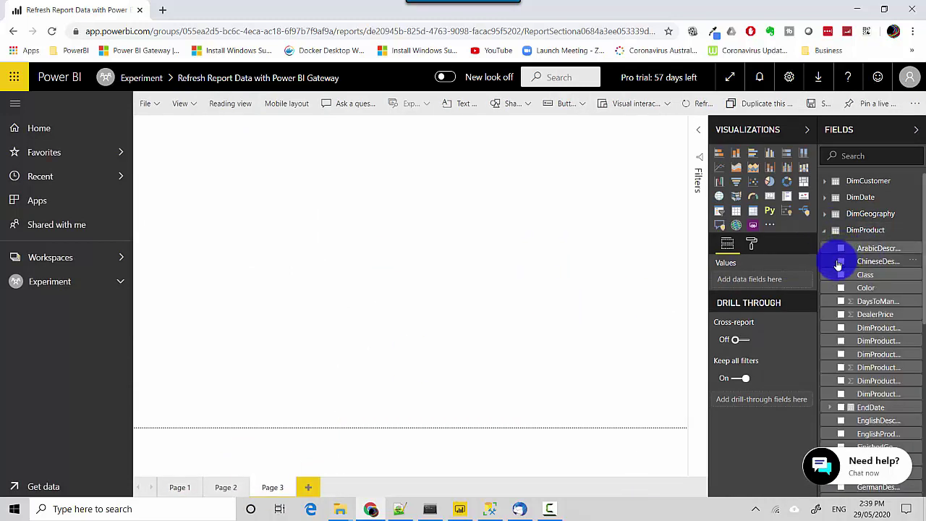
left_click(826, 232)
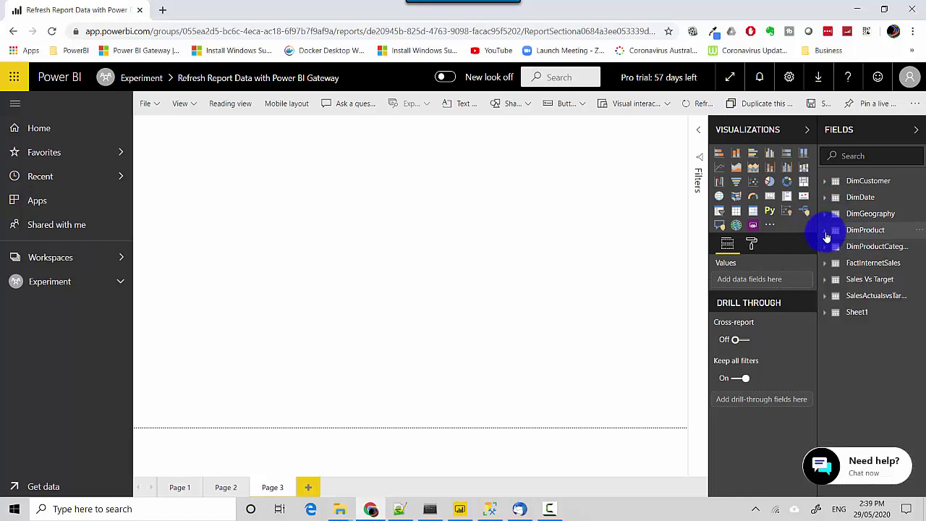
left_click(826, 246)
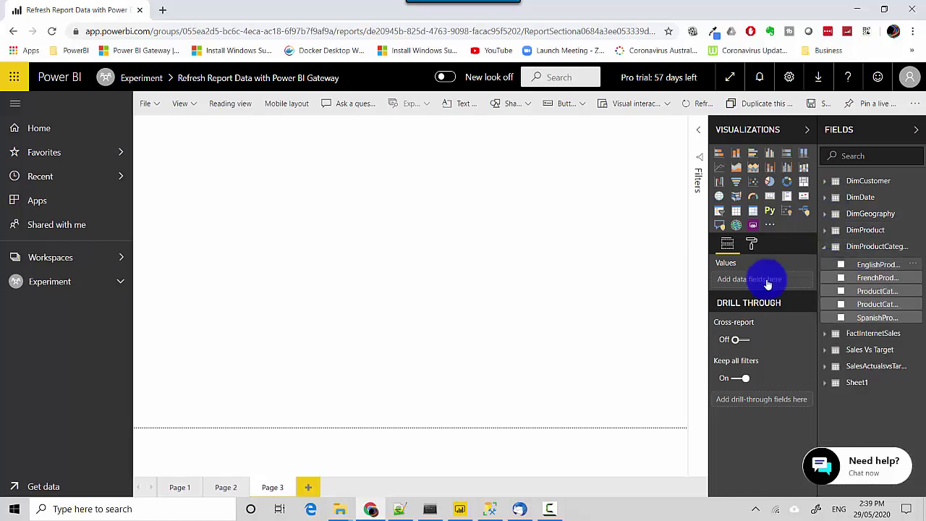
left_click_drag(768, 284, 767, 282)
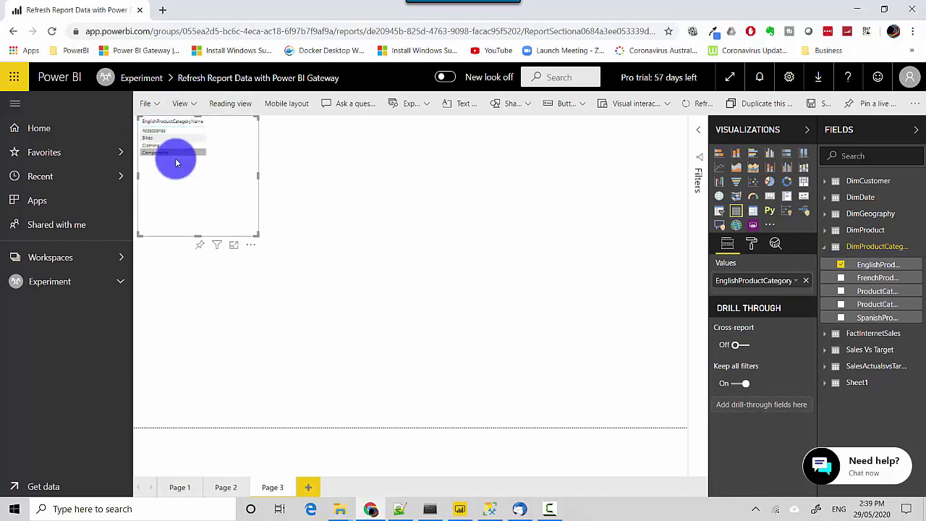
Switch to SQL Server Management Studio and examine the existing DimProductCategory query results and the InsertQueryOptions.sql script.
left_click(488, 508)
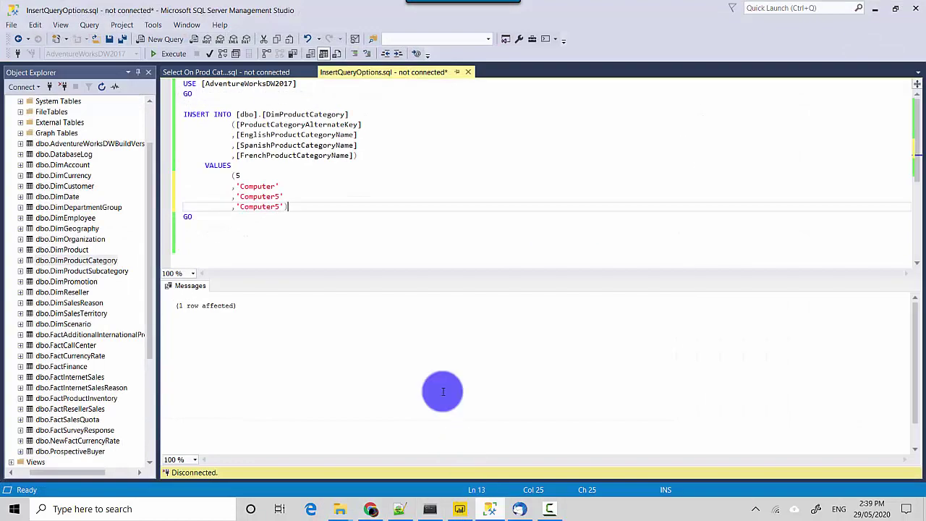
left_click(262, 75)
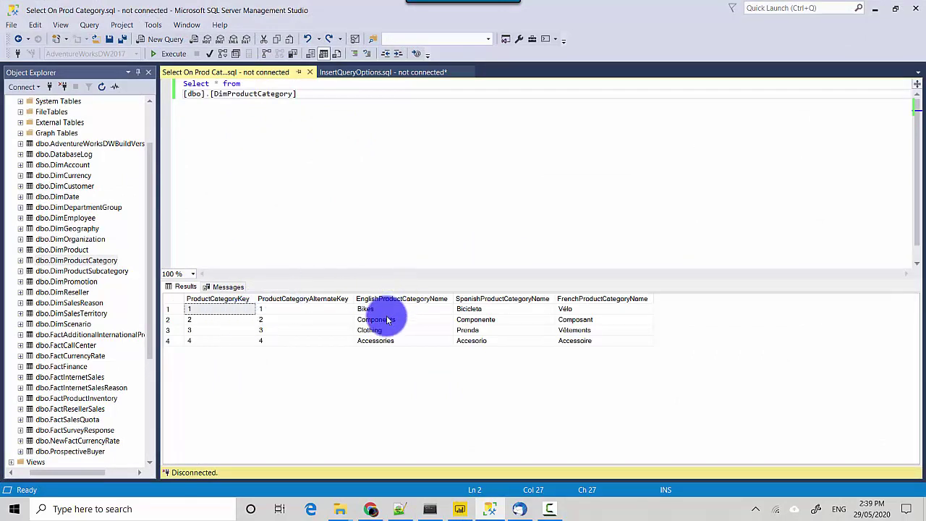
left_click(342, 73)
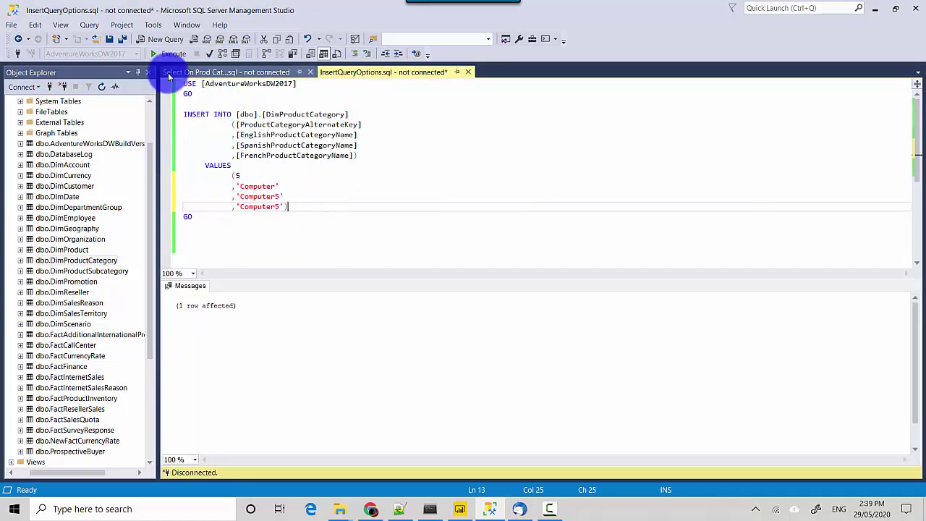
Connect the insert script to the localhost server with Windows Authentication and try to execute it.
left_click(254, 264)
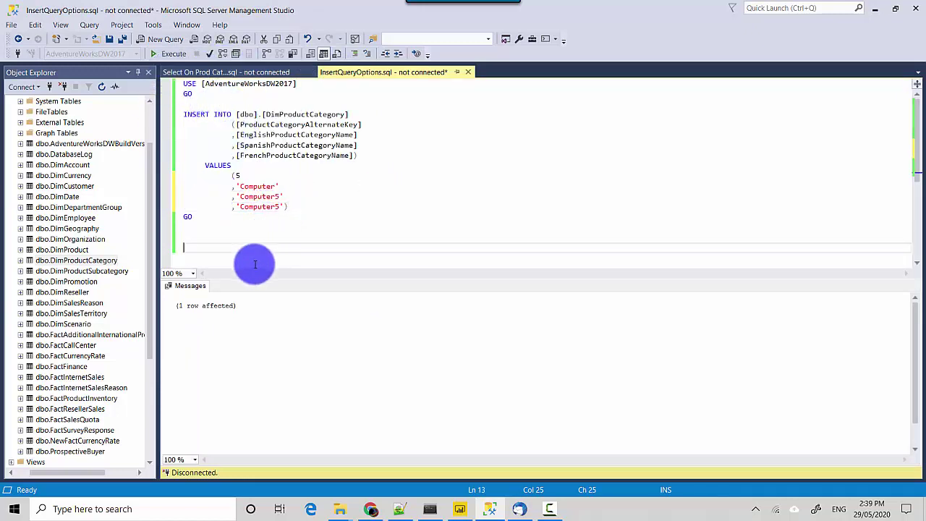
left_click(169, 54)
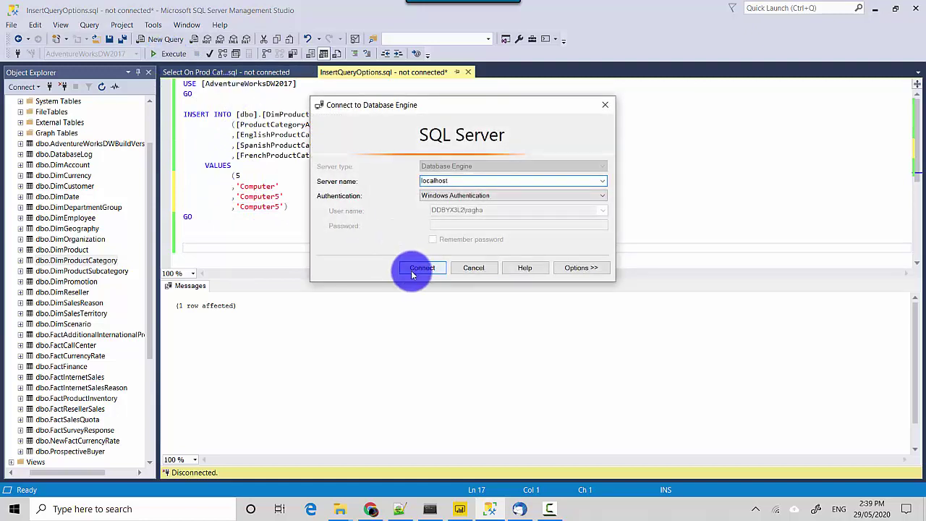
left_click(413, 269)
left_click(378, 207)
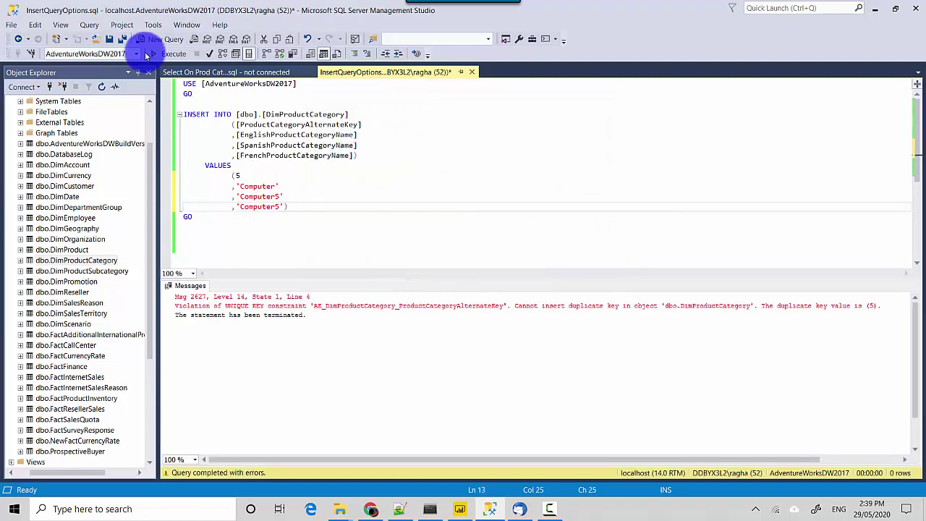
Set the ProductCategoryAlternateKey value in the insert script to 8 and execute the script.
left_click(231, 176)
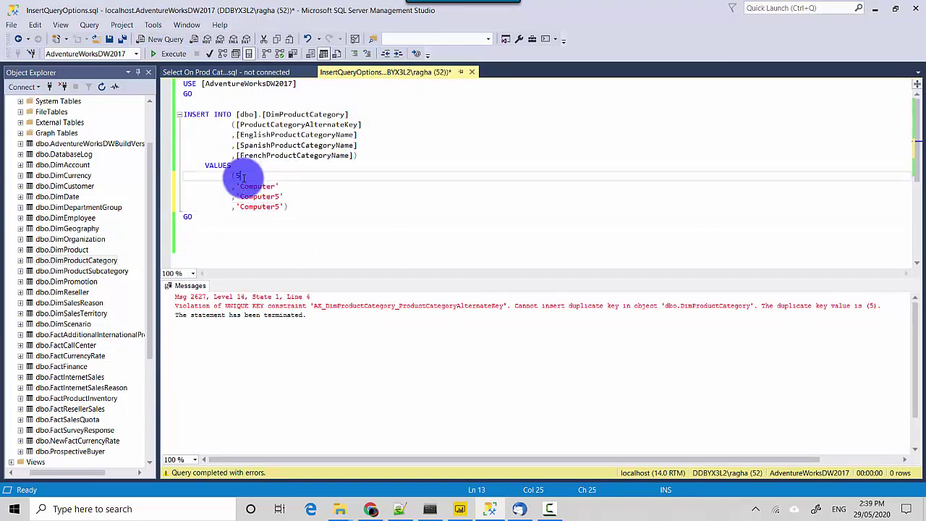
left_click(361, 174)
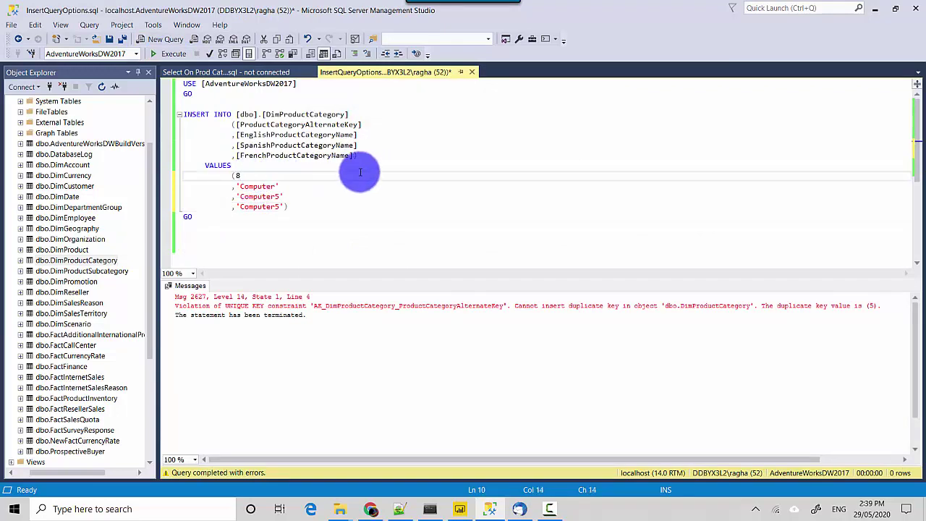
left_click(170, 54)
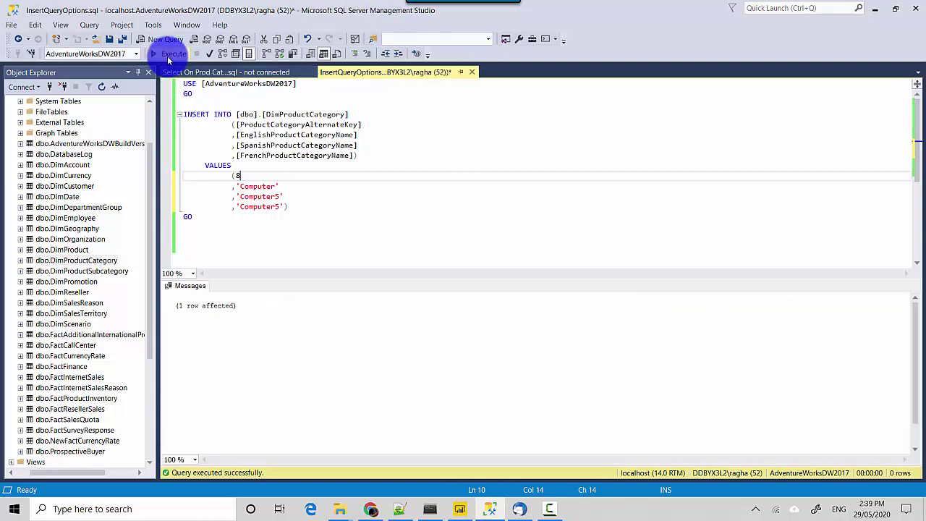
Try to run the "Select On Prod Category.sql" query on DimProductCategory, connecting it to localhost.
left_click(194, 73)
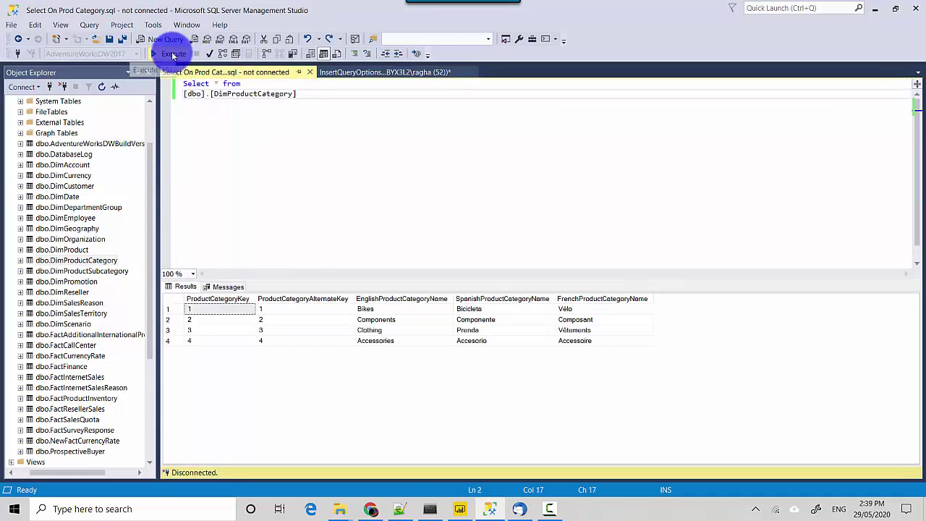
left_click(172, 55)
left_click(424, 267)
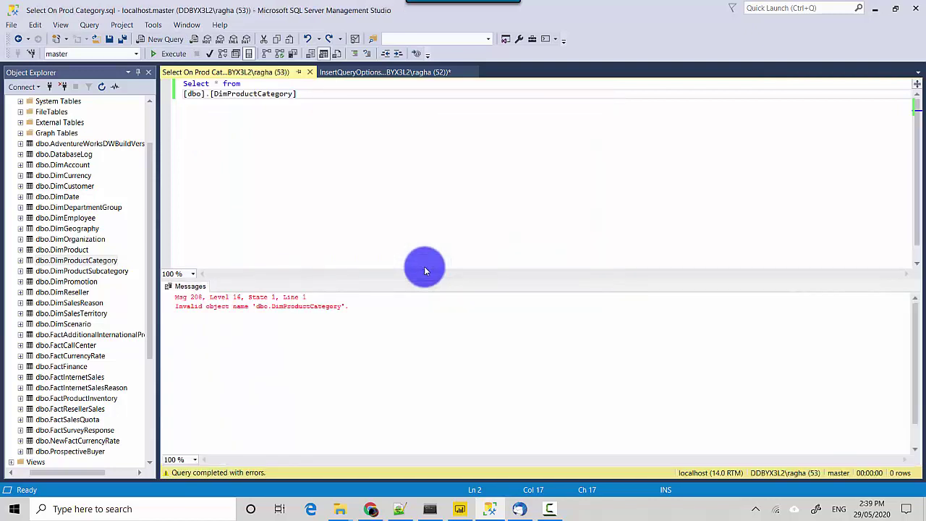
left_click(171, 55)
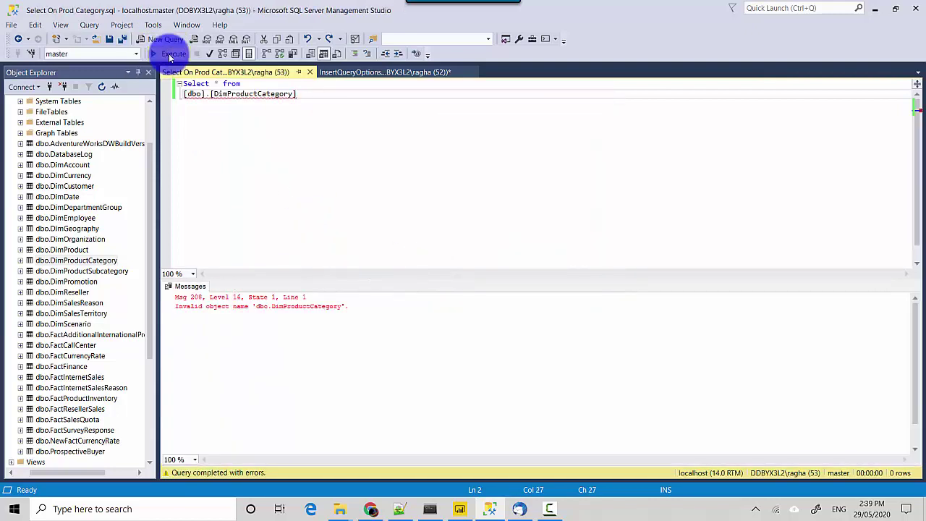
Retrieve the top 1000 rows of dbo.DimProductCategory and highlight the EnglishProductCategoryName values in the results.
left_click(75, 260)
right_click(75, 261)
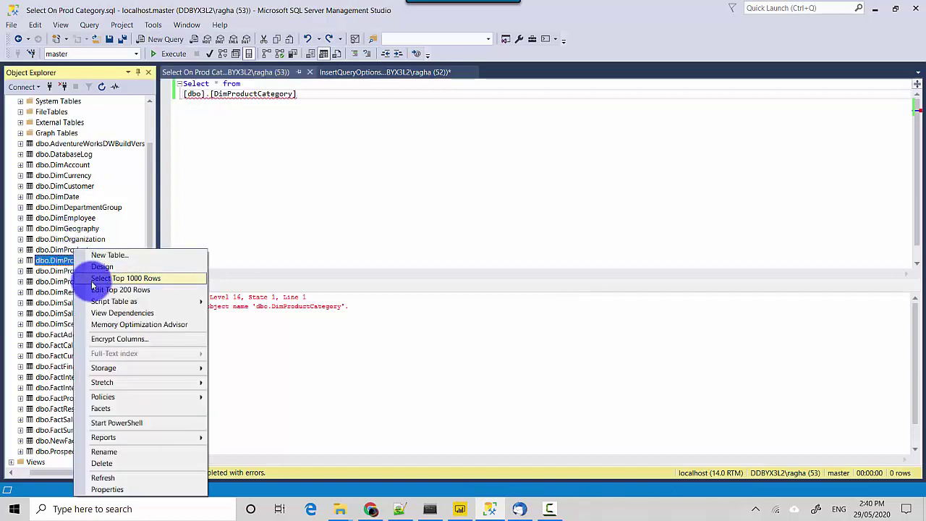
left_click(88, 276)
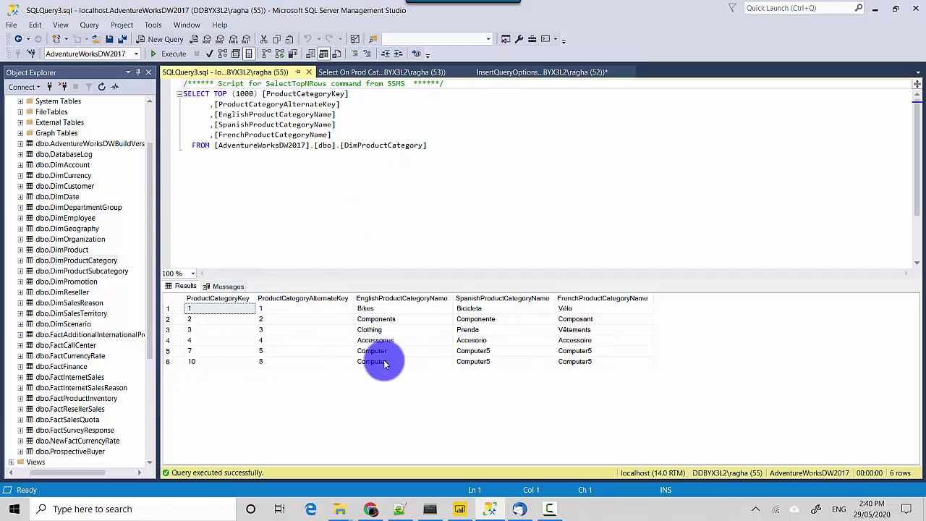
left_click_drag(387, 309, 402, 368)
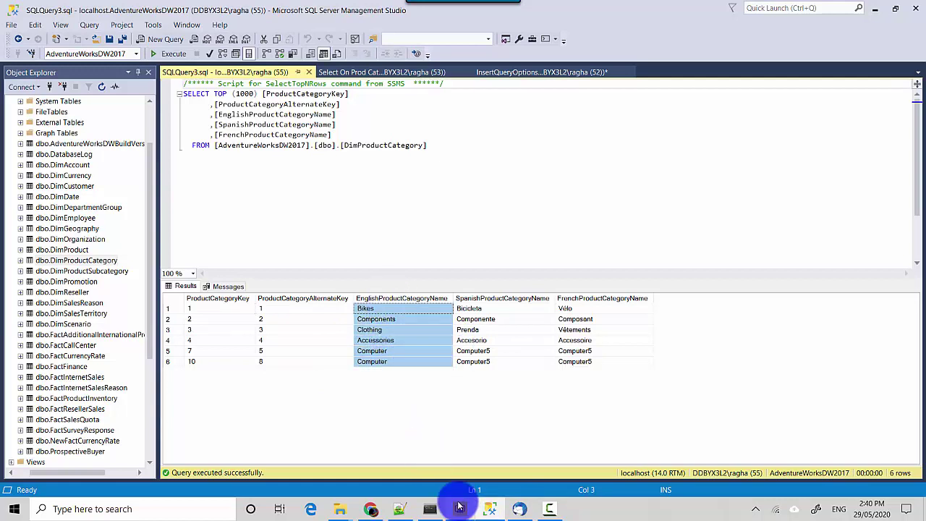
Switch back to the Power BI report in Chrome, deselect the category table and refresh the report.
mouse_move(459, 506)
left_click(371, 508)
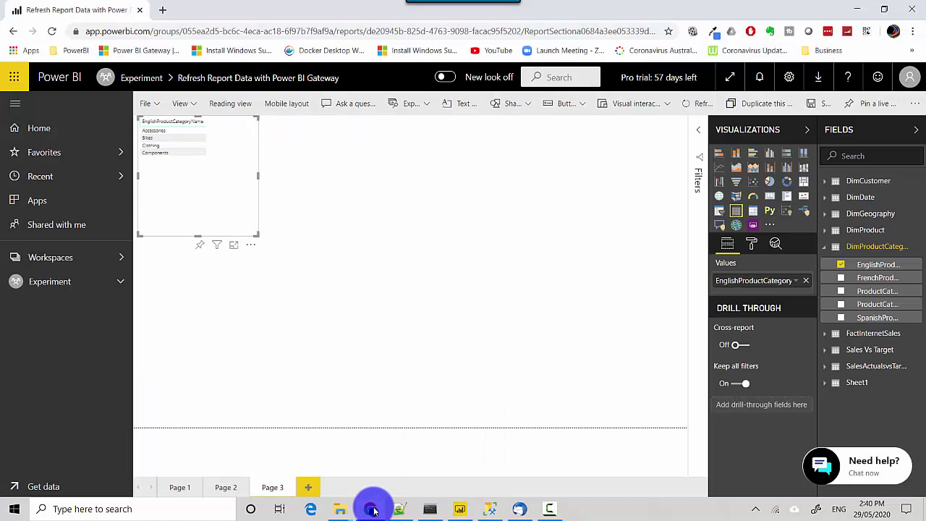
left_click(334, 273)
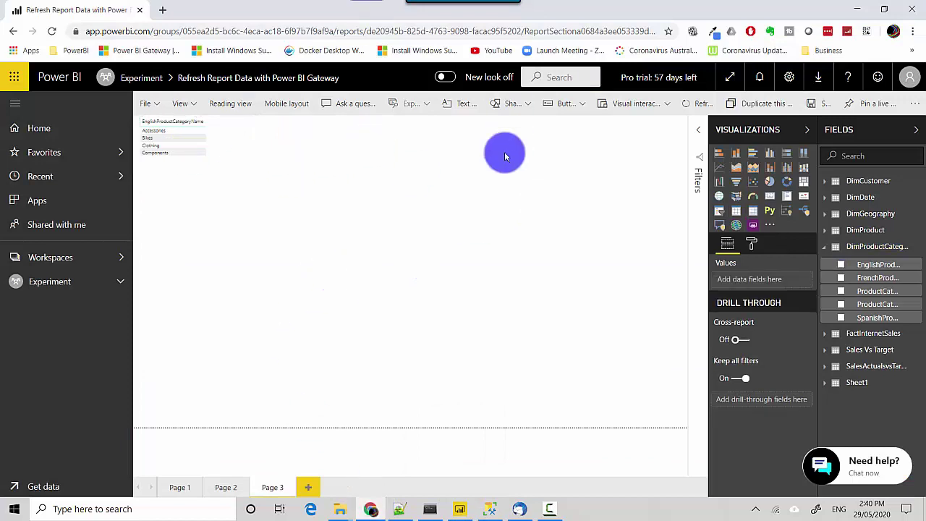
left_click(692, 105)
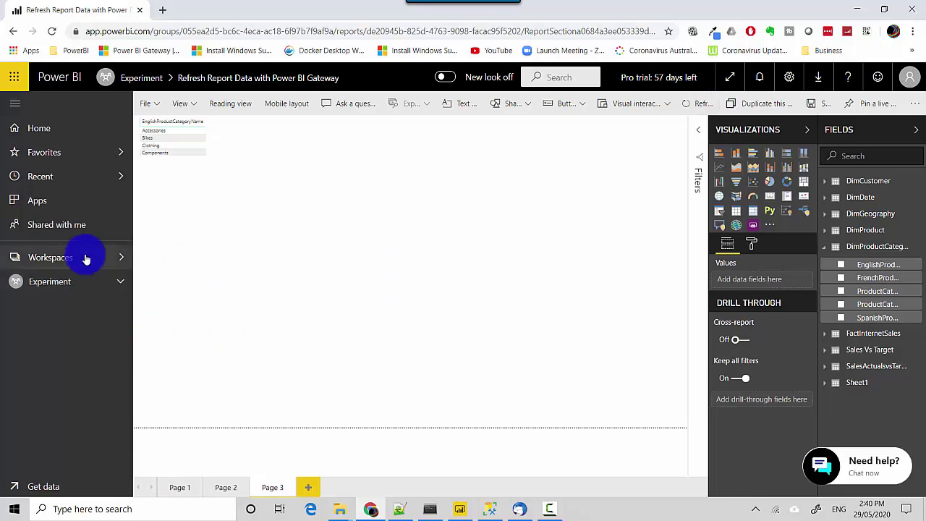
Save the report while leaving for the Experiment workspace, and run an immediate refresh of the "Refresh Report Data with Power BI Gateway" dataset.
left_click(68, 281)
left_click(509, 312)
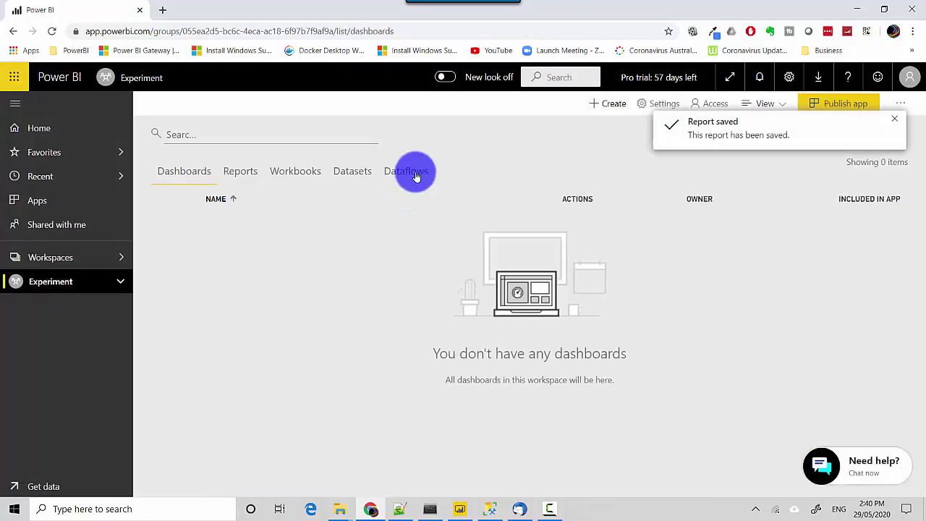
left_click(349, 173)
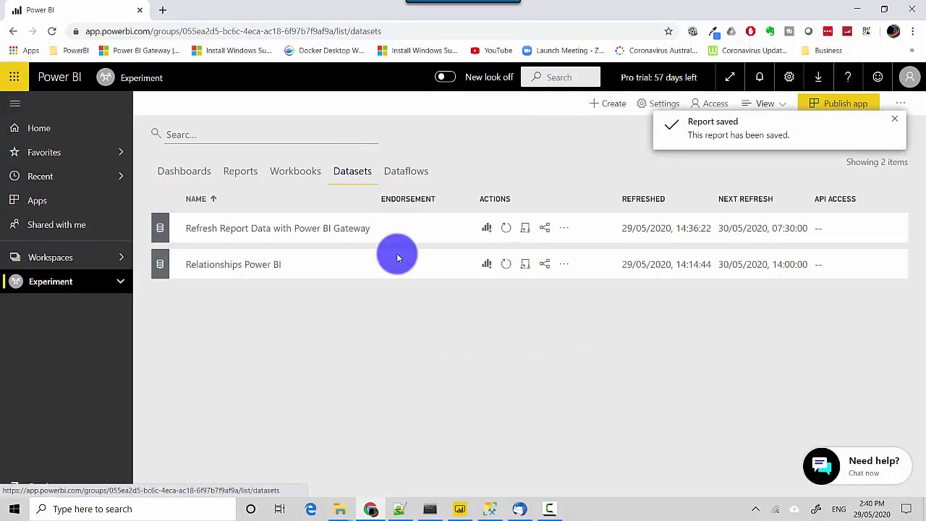
left_click(506, 229)
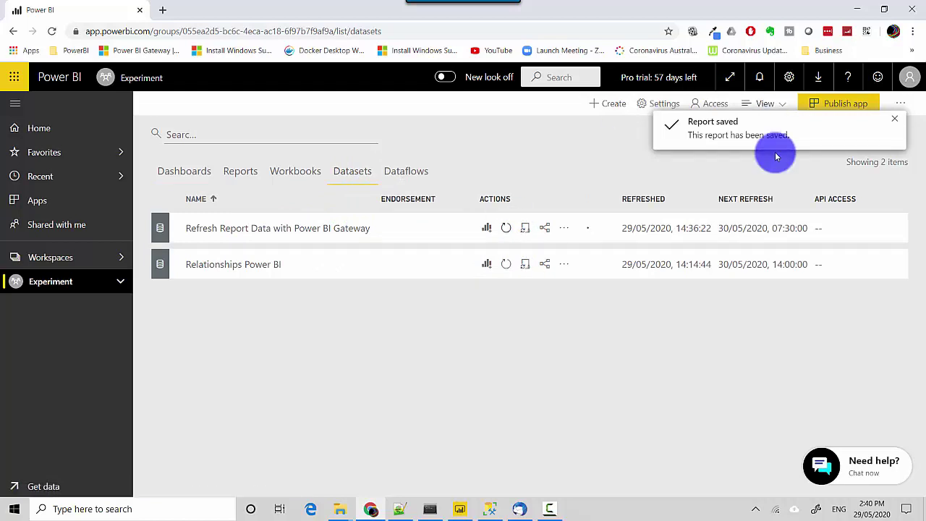
left_click(893, 118)
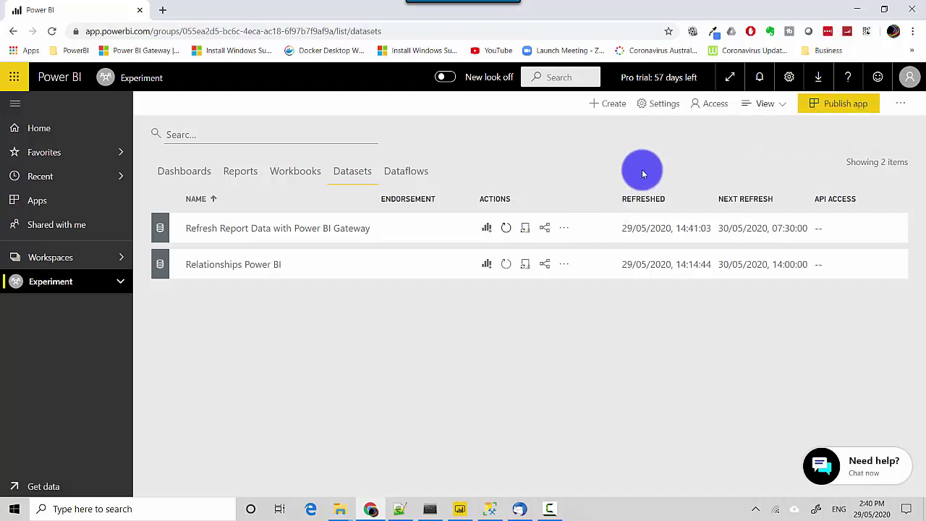
Reopen the "Refresh Report Data with Power BI Gateway" report and refresh its Page 3 data to check the category table.
left_click(241, 174)
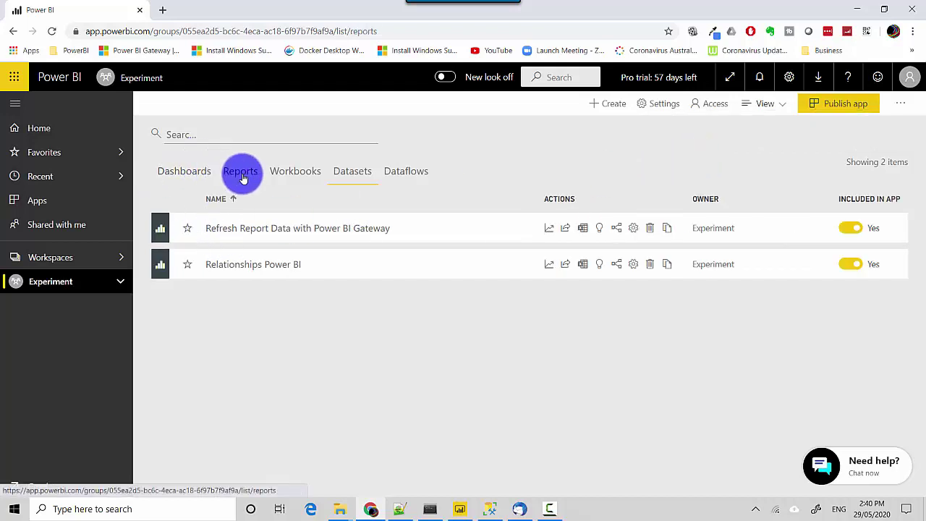
left_click(241, 226)
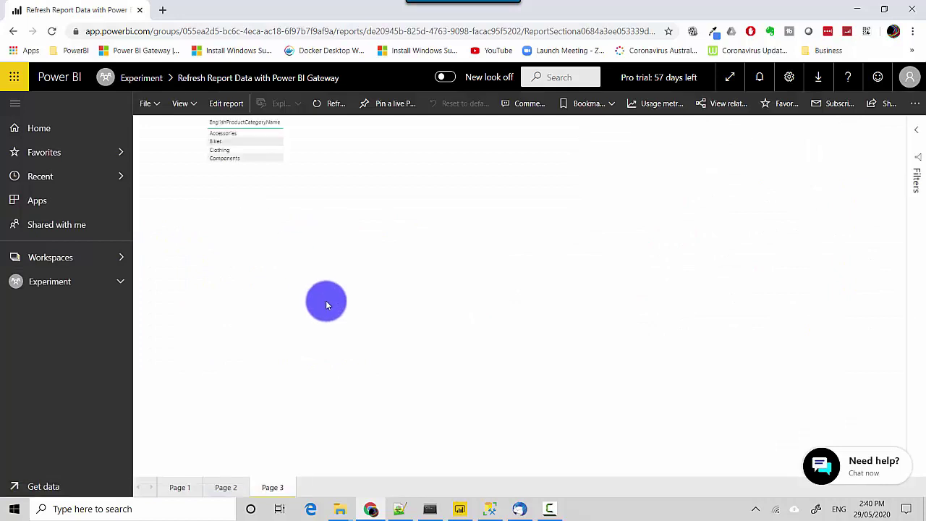
left_click(335, 107)
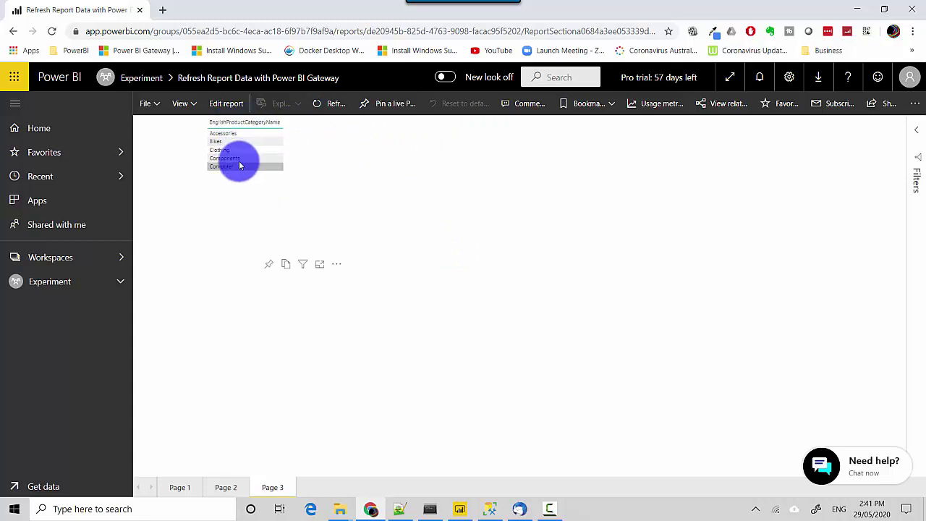
mouse_move(304, 263)
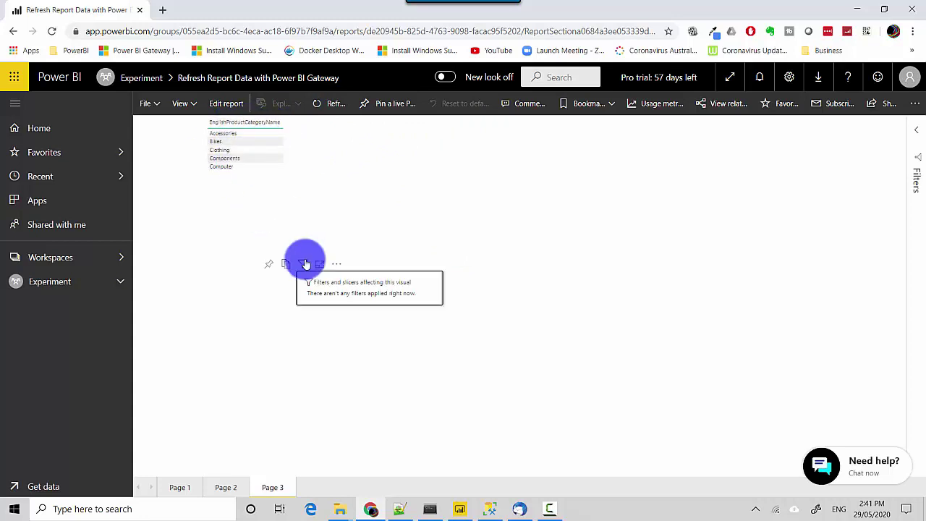